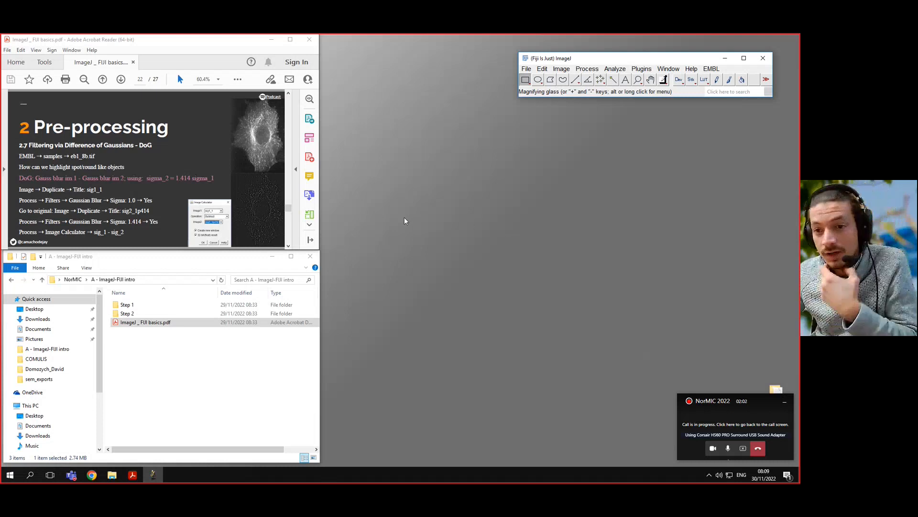
# Step: Review the Difference of Gaussians slides, including the blur subtraction formula and the sigma_2 = 1.414 sigma_1 relation
pyautogui.scroll(-2, 188, 160)
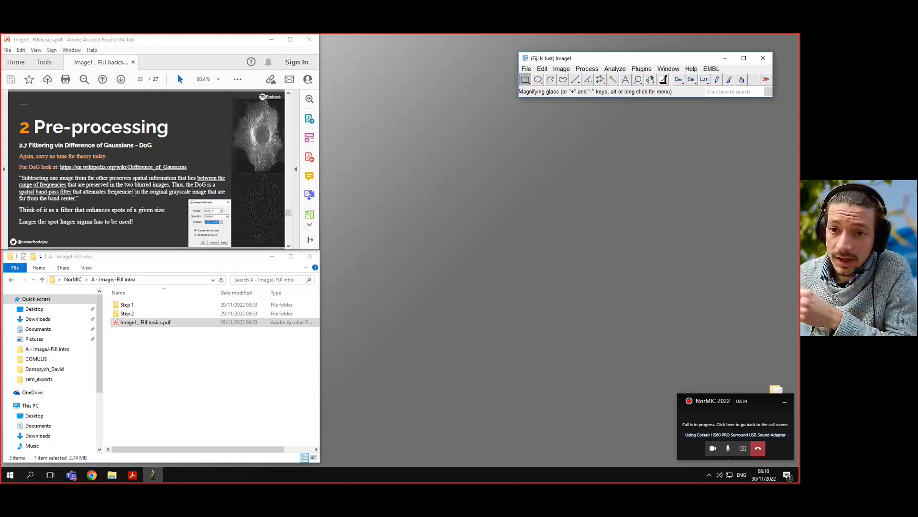
pyautogui.scroll(1, 138, 192)
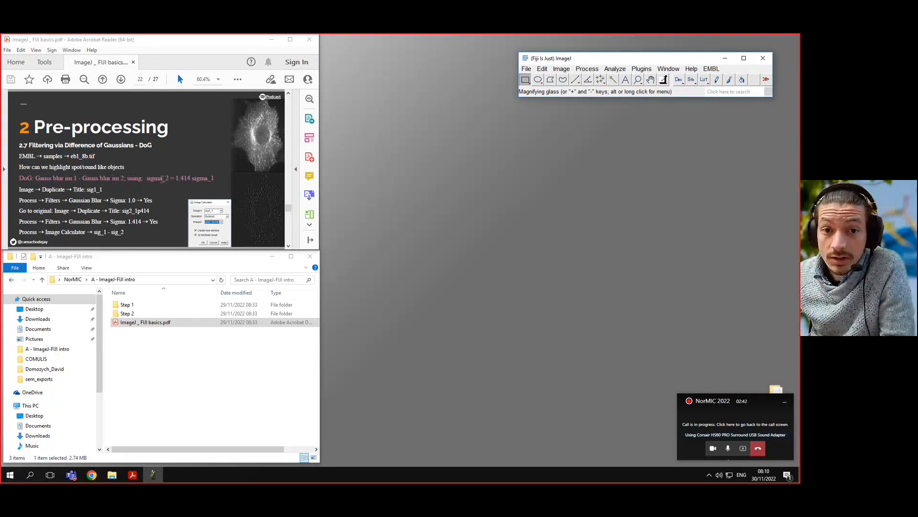
pyautogui.click(36, 178)
pyautogui.moveTo(36, 178); pyautogui.dragTo(76, 179)
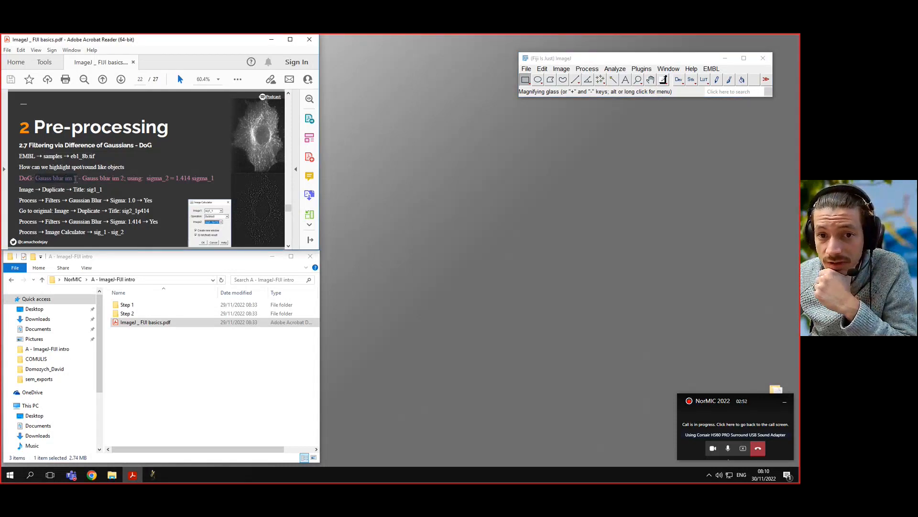
pyautogui.moveTo(75, 179); pyautogui.dragTo(82, 178)
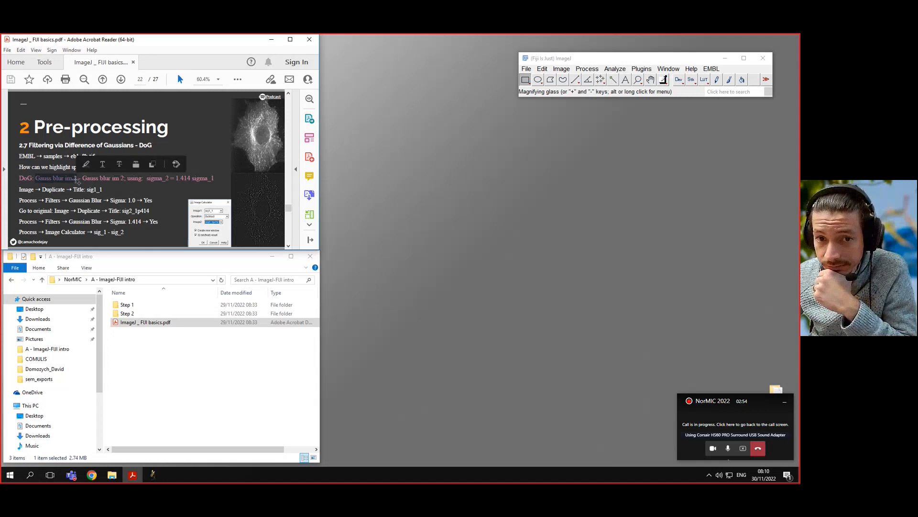
pyautogui.click(82, 178)
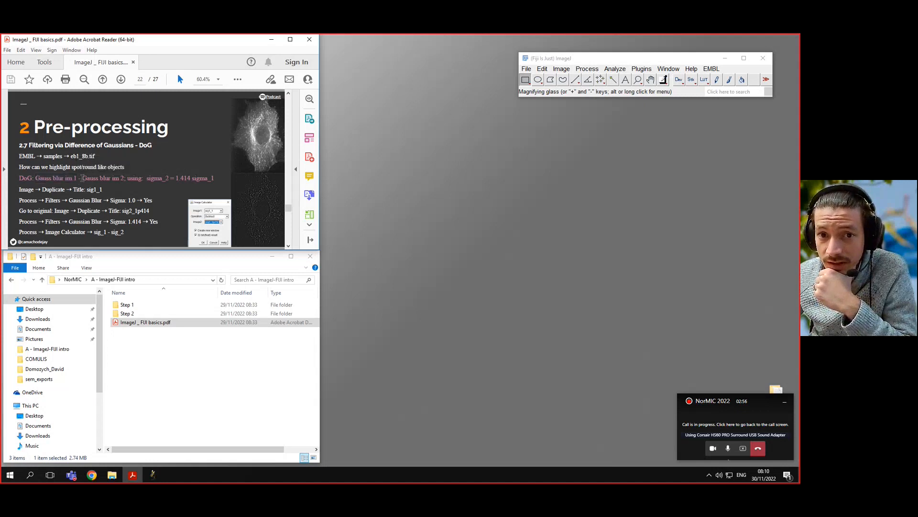
pyautogui.moveTo(82, 178); pyautogui.dragTo(214, 179)
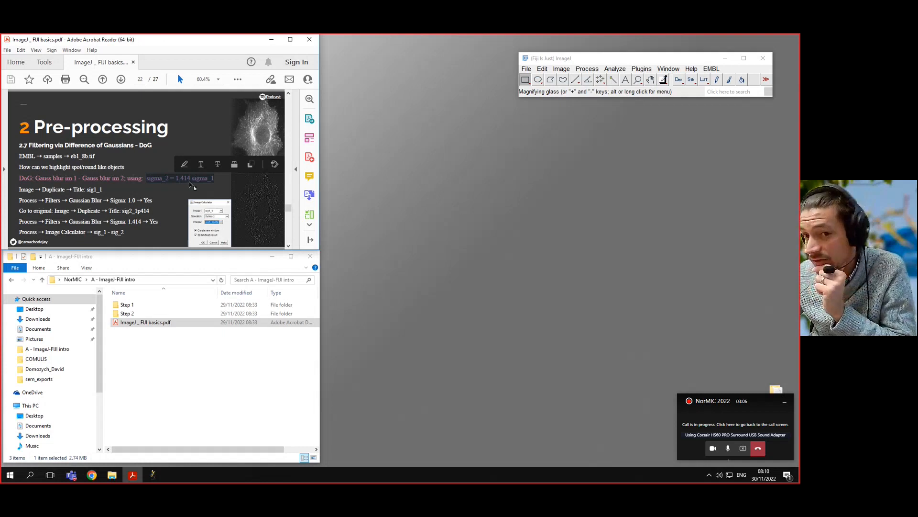
pyautogui.click(117, 189)
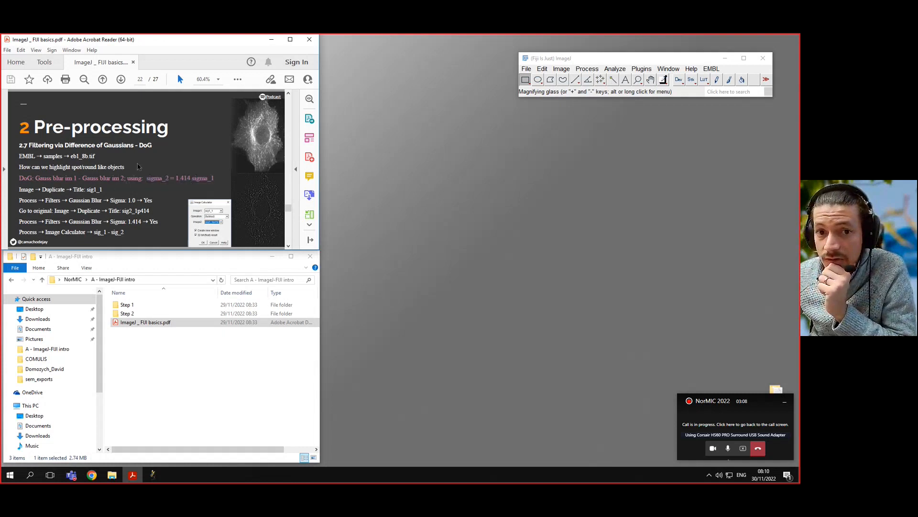
# Step: Switch to Fiji, open the EMBL sample stack eb1_8b.tif, and place its window next to the PDF
pyautogui.click(711, 69)
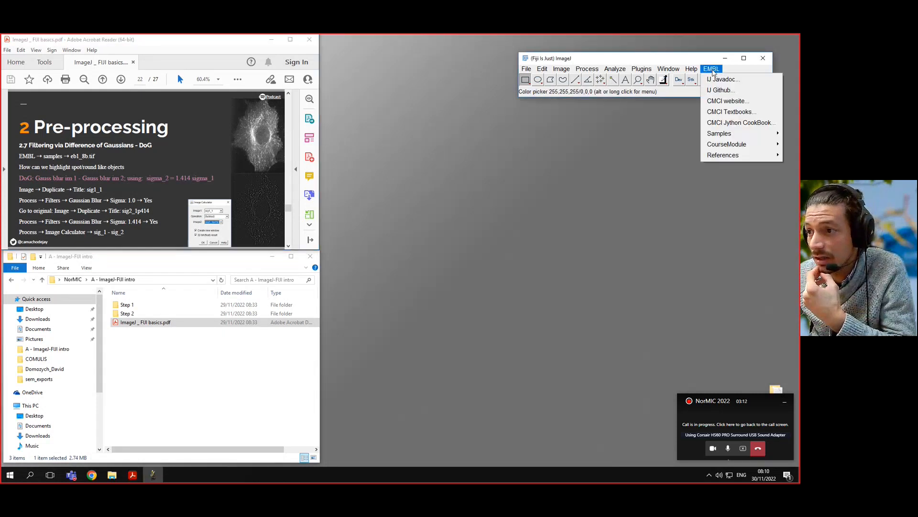
pyautogui.moveTo(724, 138)
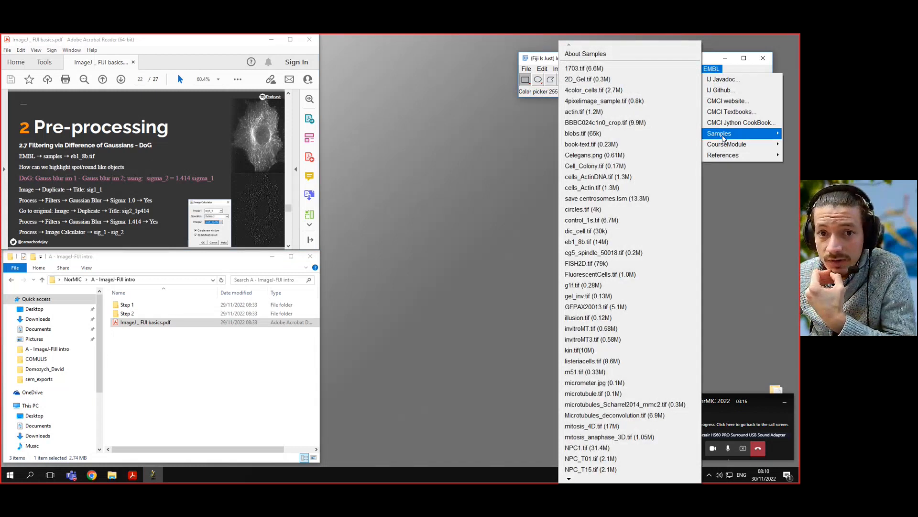
pyautogui.click(575, 246)
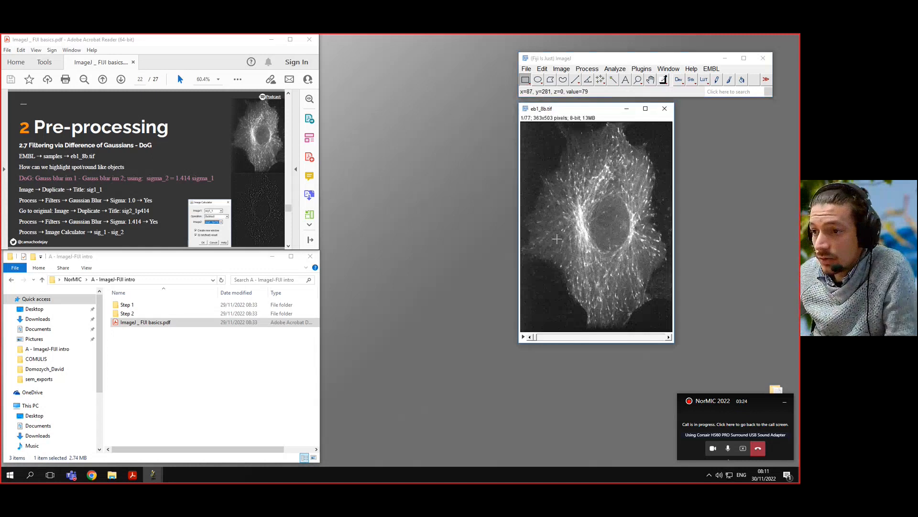
pyautogui.moveTo(572, 110); pyautogui.dragTo(401, 111)
# Step: Play the eb1_8b.tif stack as an animation, stop it, and browse through its frames back to the first one
pyautogui.click(352, 337)
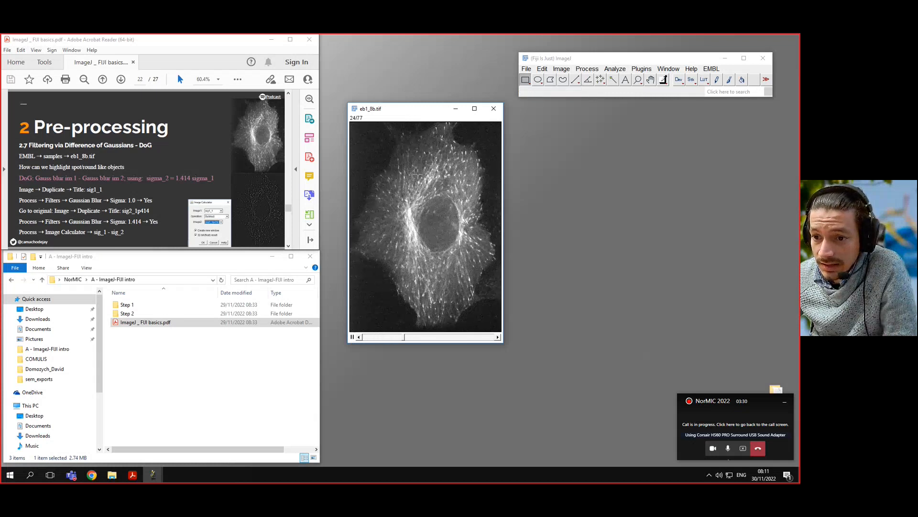
pyautogui.click(496, 162)
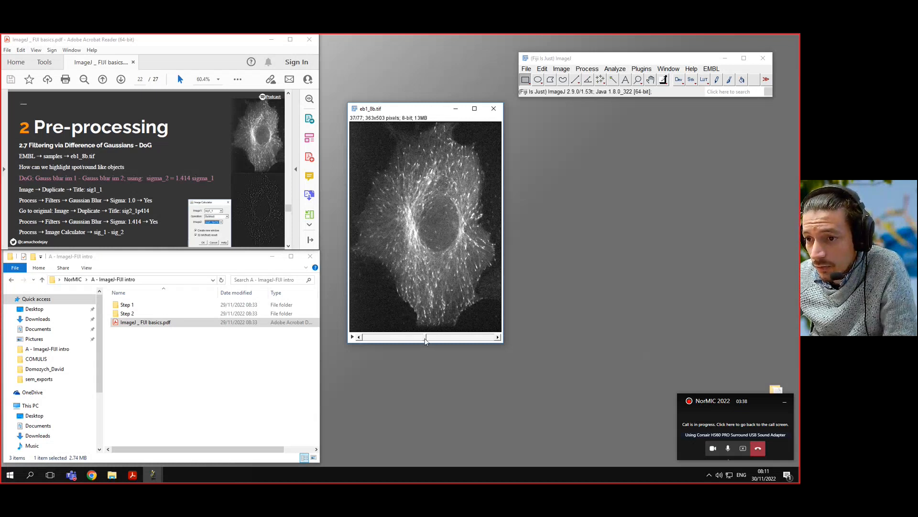
pyautogui.moveTo(426, 337); pyautogui.dragTo(479, 340)
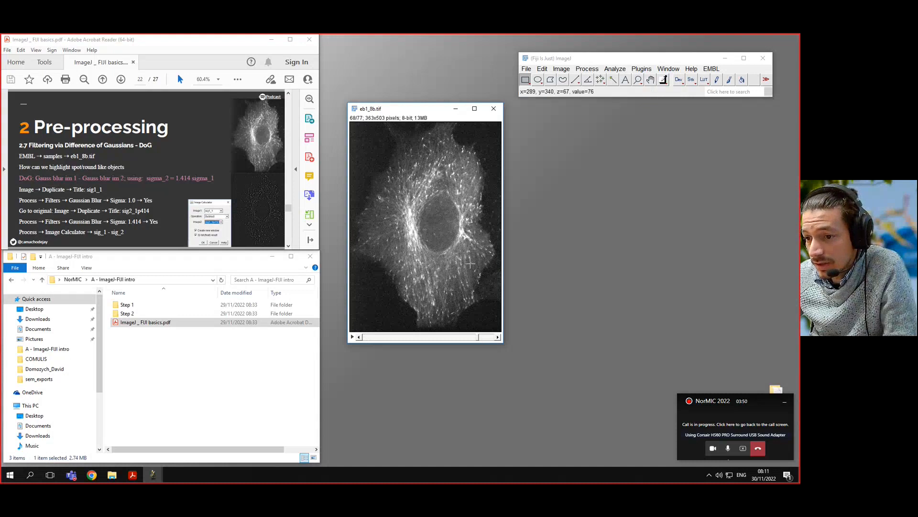
pyautogui.moveTo(476, 339); pyautogui.dragTo(368, 341)
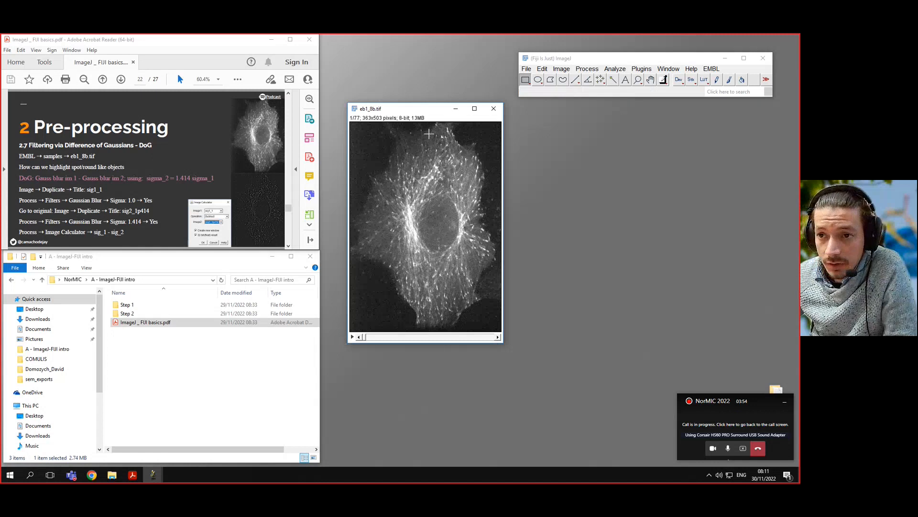
# Step: Duplicate the full eb1_8b.tif stack, slices 1-77, under the title g1 and place the copy beside the original
pyautogui.moveTo(418, 114); pyautogui.dragTo(397, 111)
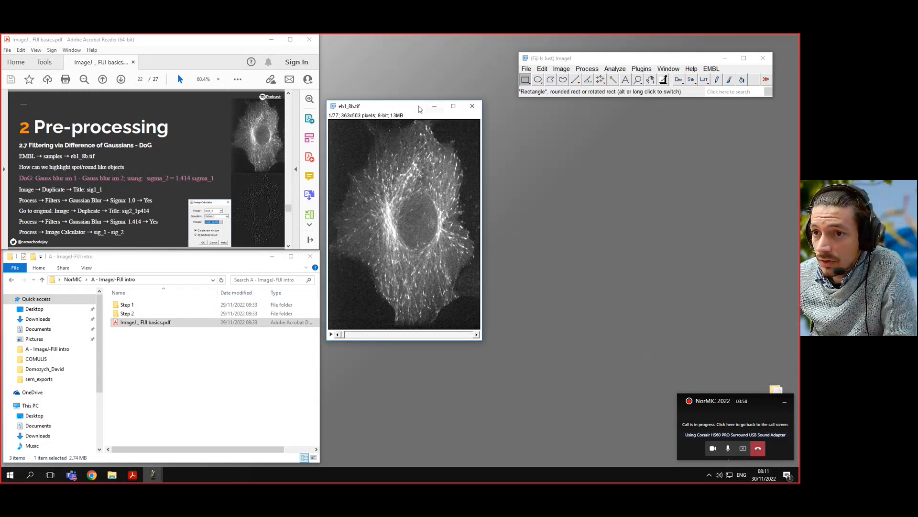
pyautogui.click(562, 69)
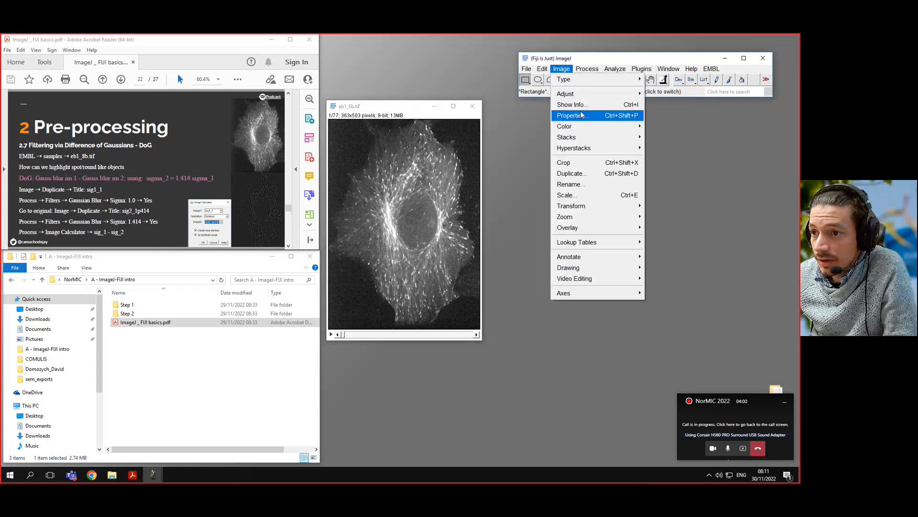
pyautogui.click(590, 172)
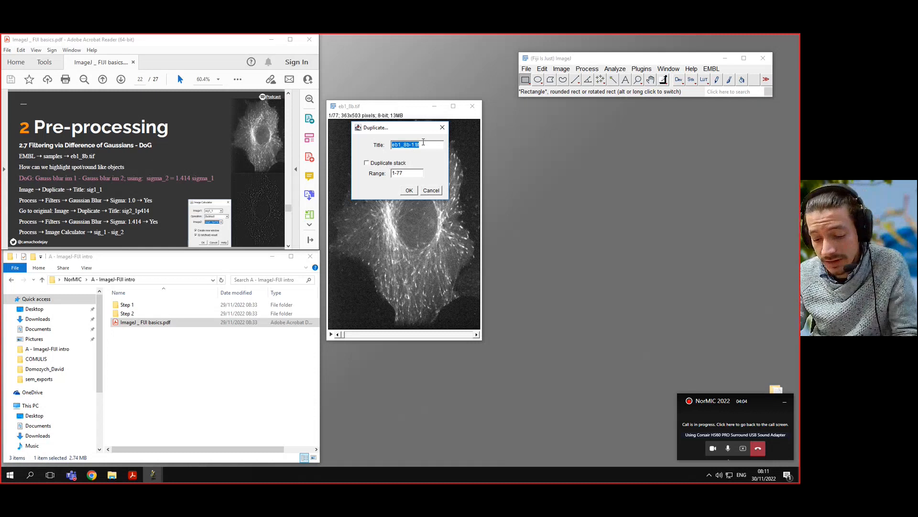
pyautogui.write('g1')
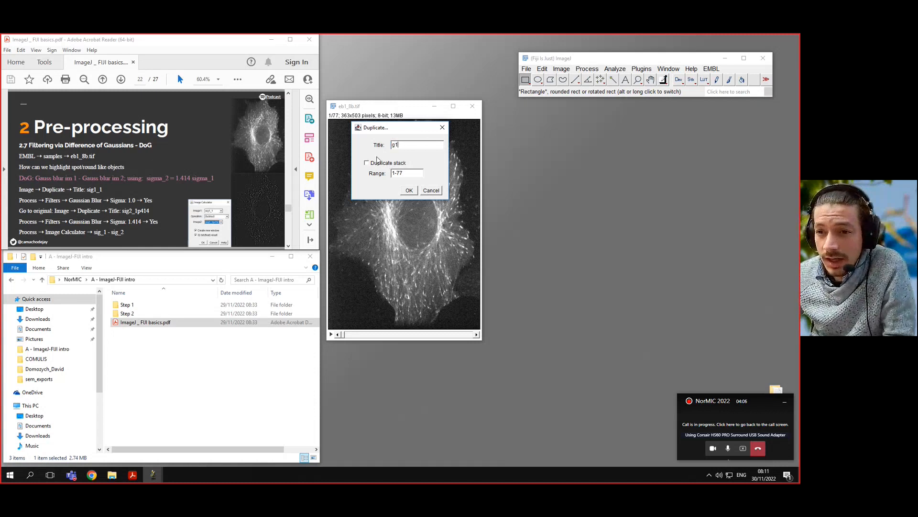
pyautogui.click(370, 165)
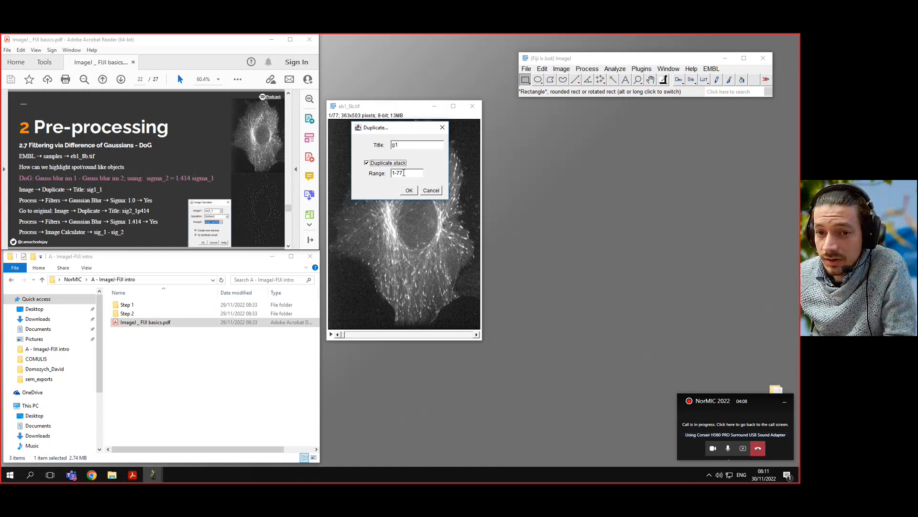
pyautogui.click(409, 191)
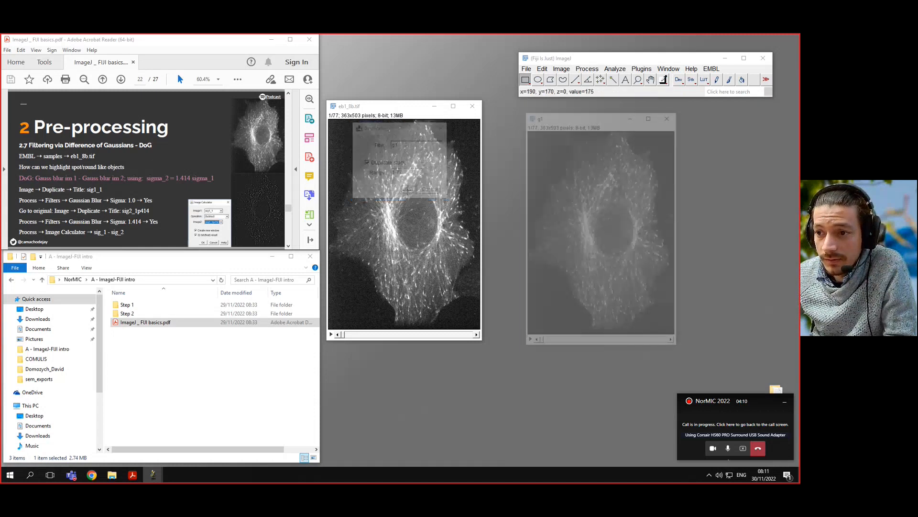
pyautogui.moveTo(569, 116); pyautogui.dragTo(420, 126)
# Step: Find the Gaussian Blur command and set it up for the g1 stack with sigma 1 and preview enabled
pyautogui.click(723, 93)
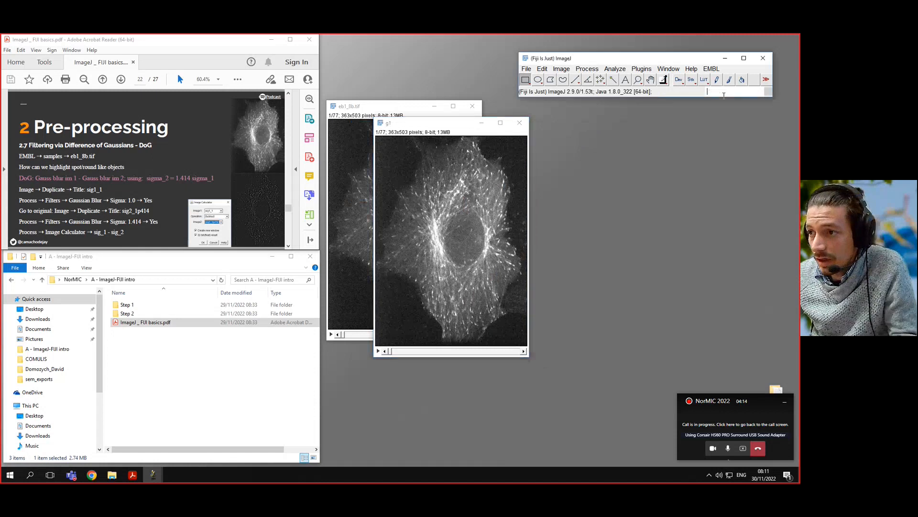
pyautogui.write('gauss')
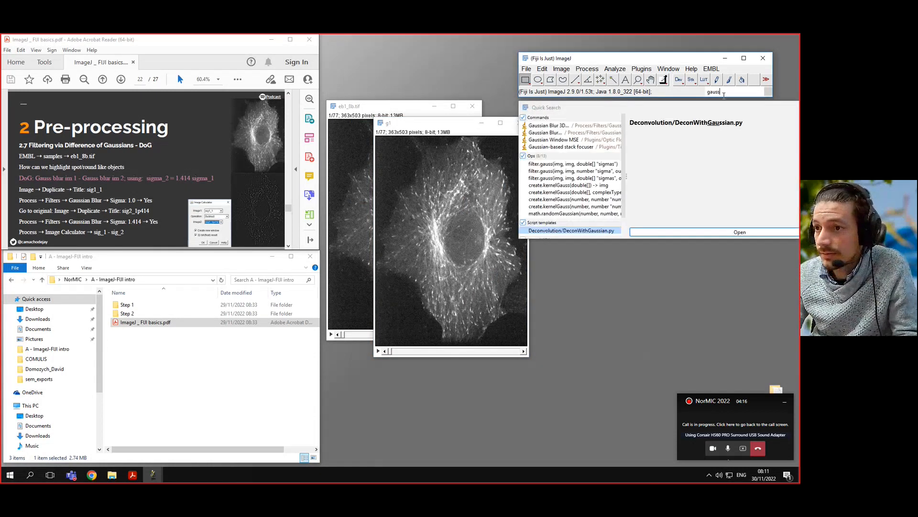
pyautogui.click(552, 134)
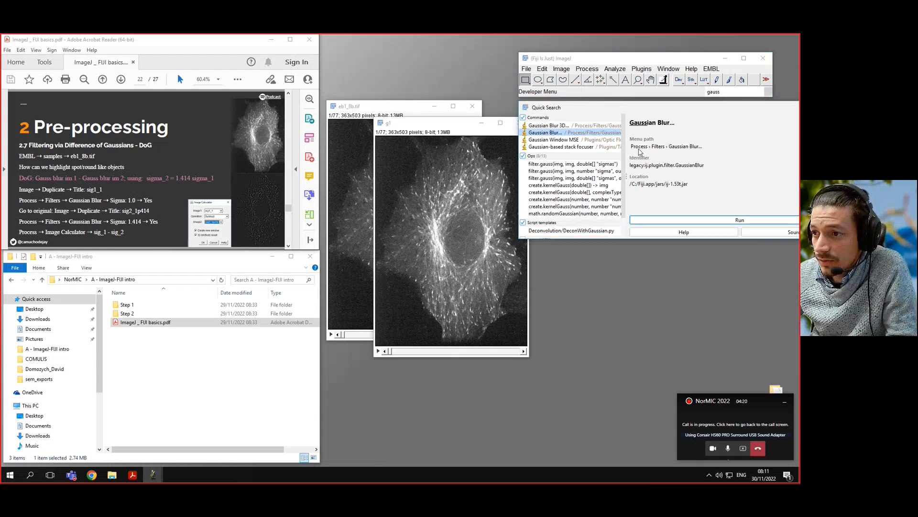
pyautogui.click(693, 221)
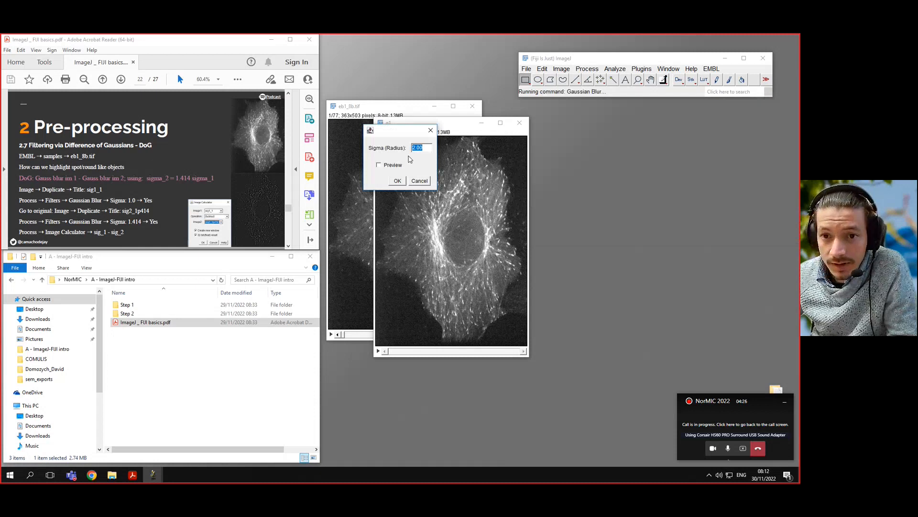
pyautogui.write('1')
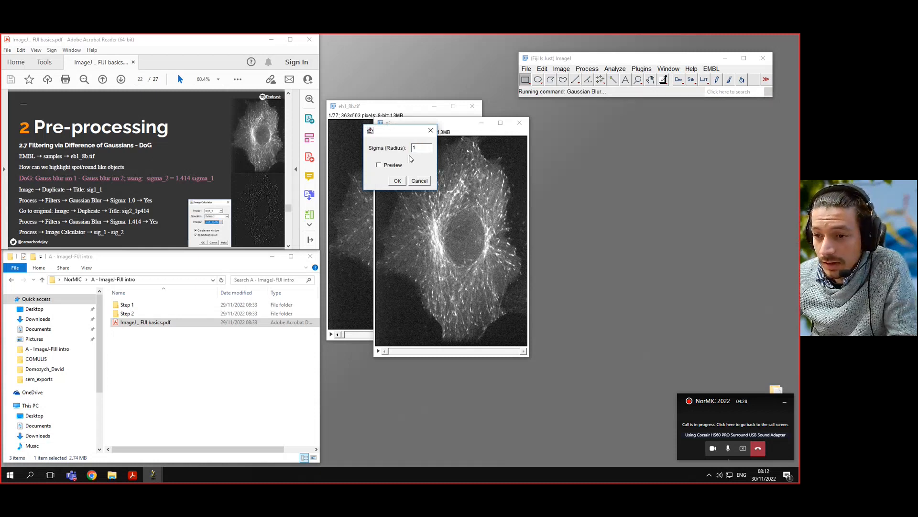
pyautogui.click(386, 166)
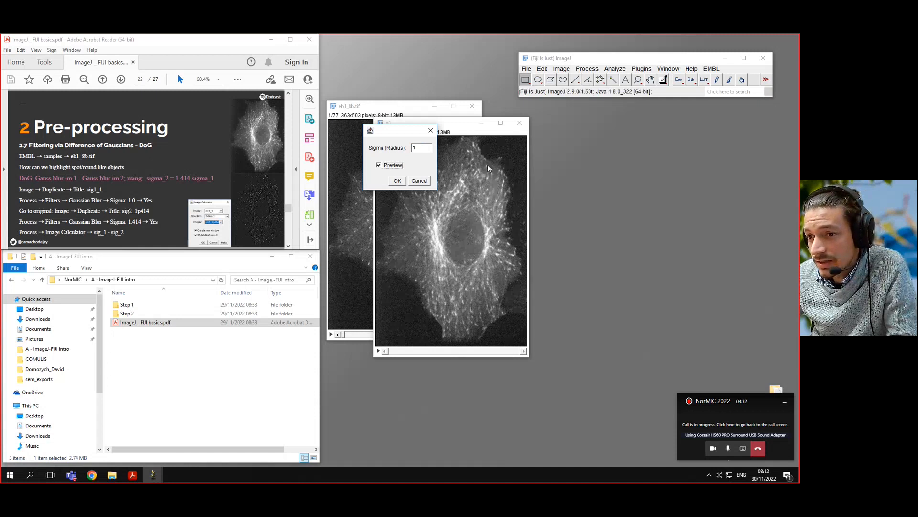
# Step: Preview the g1 blur with sigma 10 and with sigma 3, and return sigma to 1
pyautogui.doubleClick(426, 149)
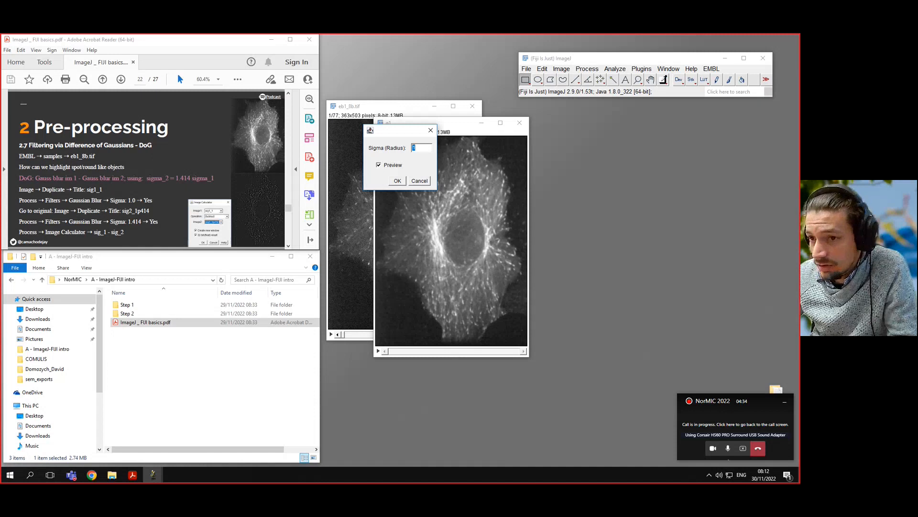
pyautogui.write('10')
pyautogui.doubleClick(425, 147)
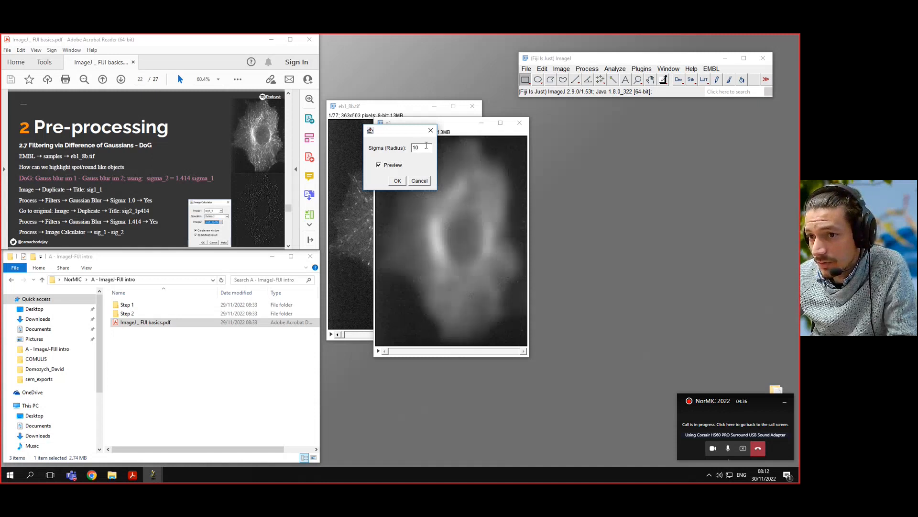
pyautogui.write('3')
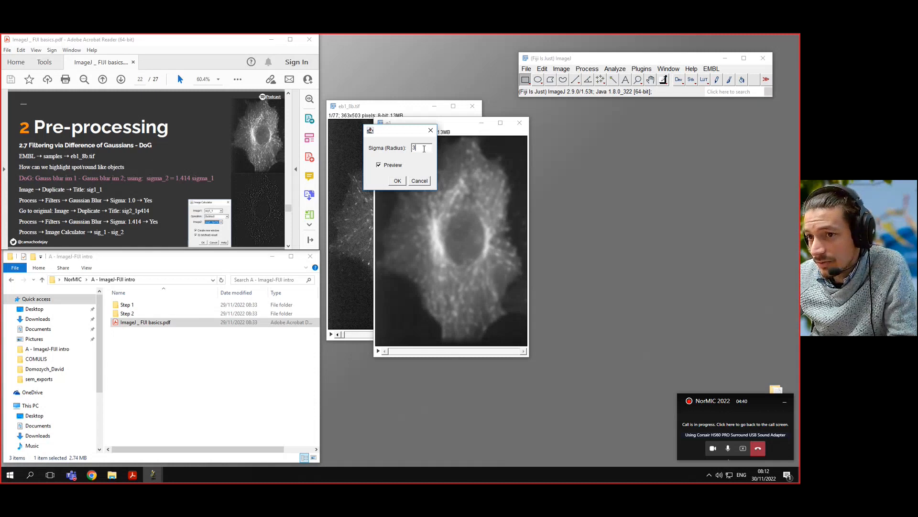
pyautogui.doubleClick(423, 148)
pyautogui.write('1')
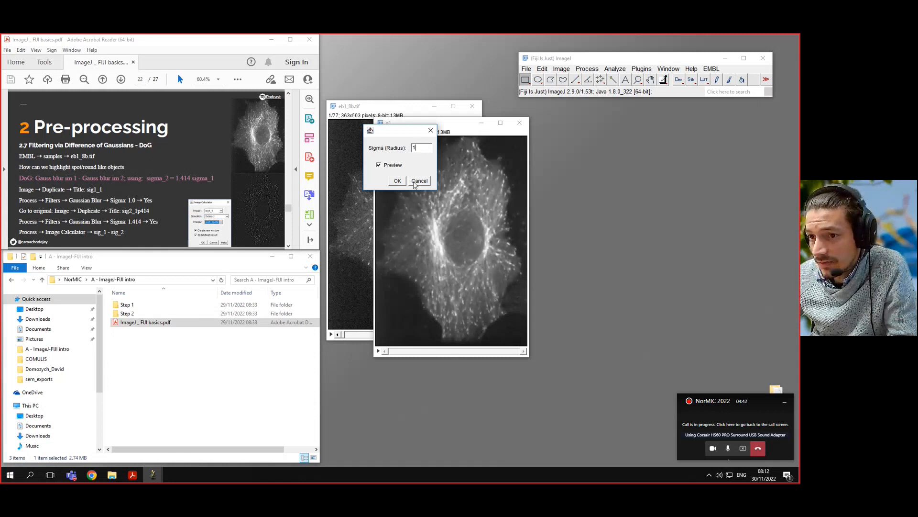
# Step: Apply the Gaussian blur to all slices of the g1 stack
pyautogui.click(398, 181)
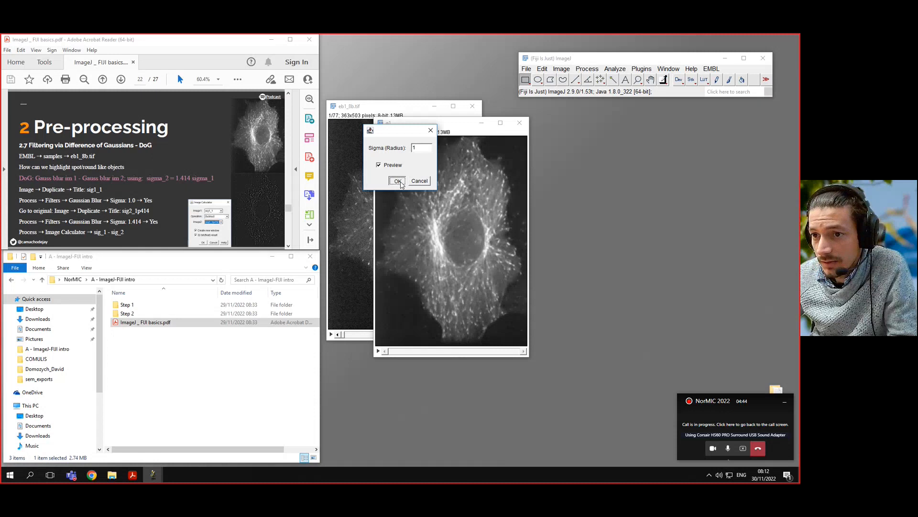
pyautogui.moveTo(396, 138); pyautogui.dragTo(563, 133)
pyautogui.click(546, 171)
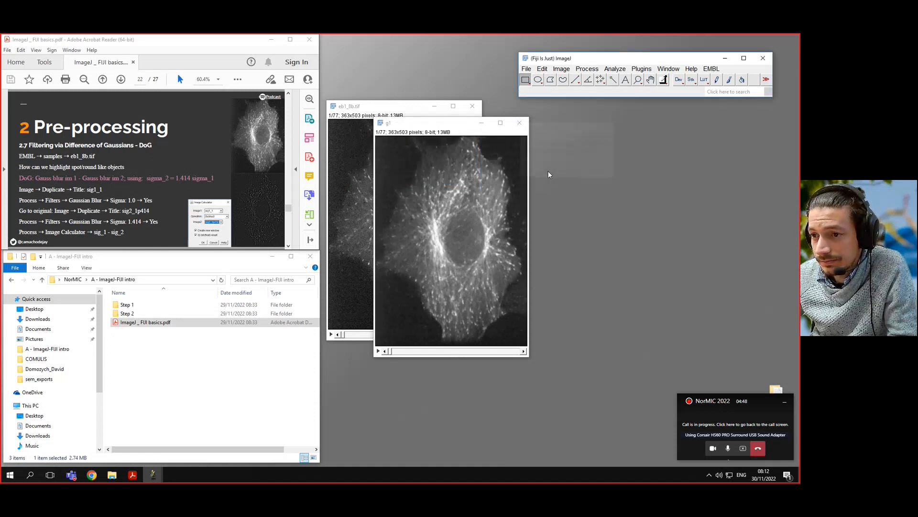
# Step: Duplicate the full eb1_8b.tif stack, slices 1-77, under the title g2 and place the copy beside g1
pyautogui.moveTo(417, 126); pyautogui.dragTo(404, 130)
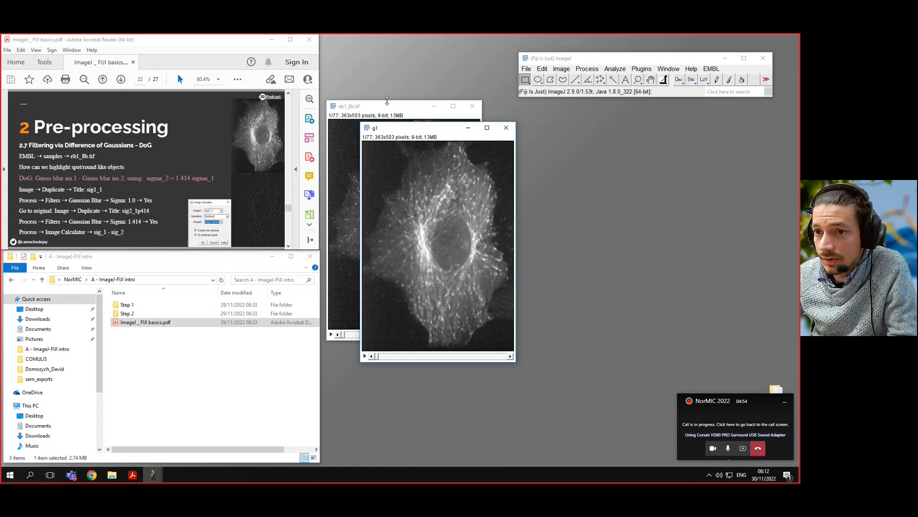
pyautogui.click(374, 109)
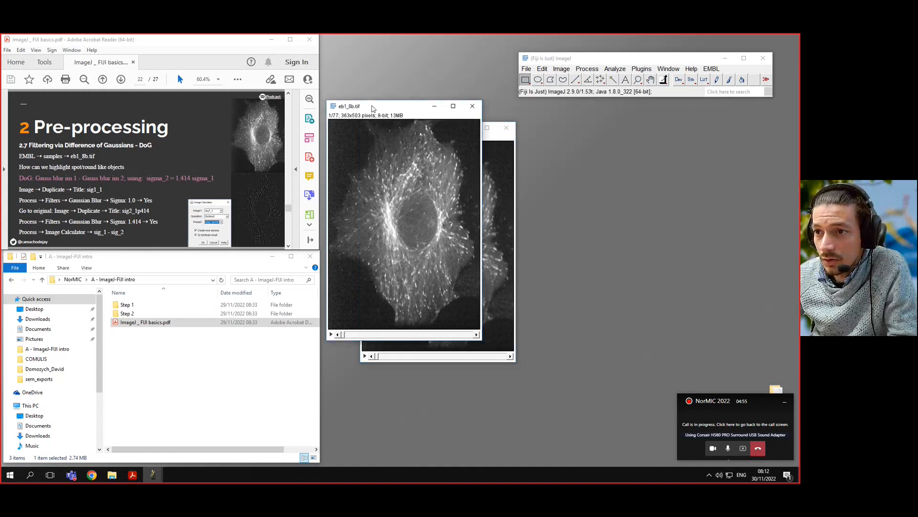
pyautogui.click(565, 71)
pyautogui.click(596, 174)
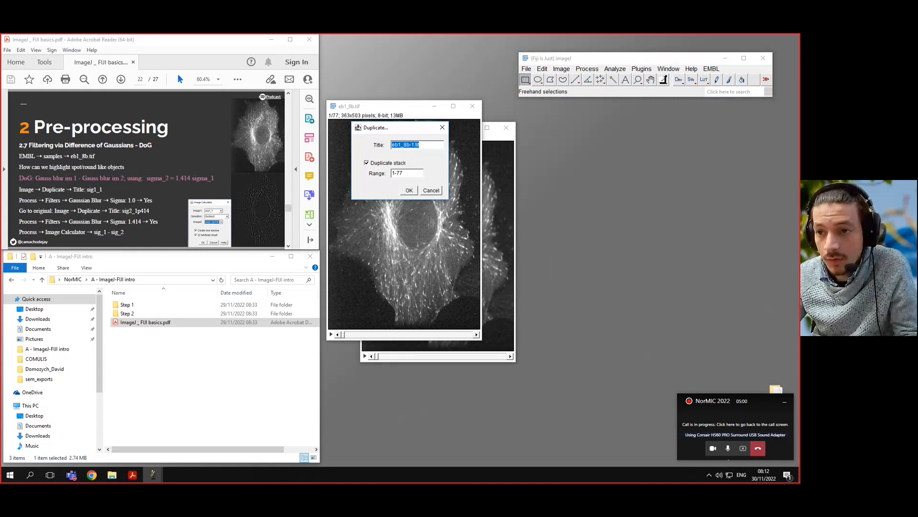
pyautogui.write('g2')
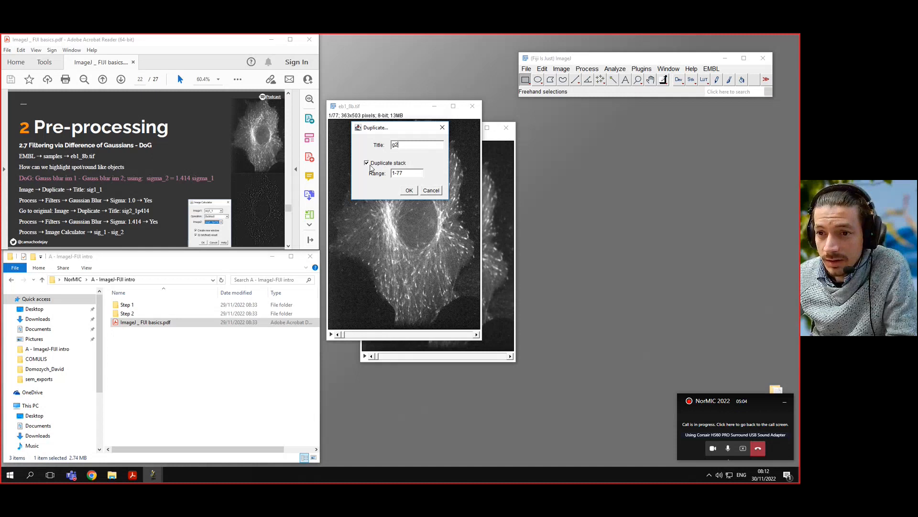
pyautogui.click(409, 190)
pyautogui.moveTo(580, 127)
pyautogui.mouseDown()
pyautogui.moveTo(564, 138)
pyautogui.moveTo(572, 131)
pyautogui.mouseUp()
# Step: Apply a Gaussian Blur with sigma 1.414 to all slices of the g2 stack
pyautogui.click(719, 89)
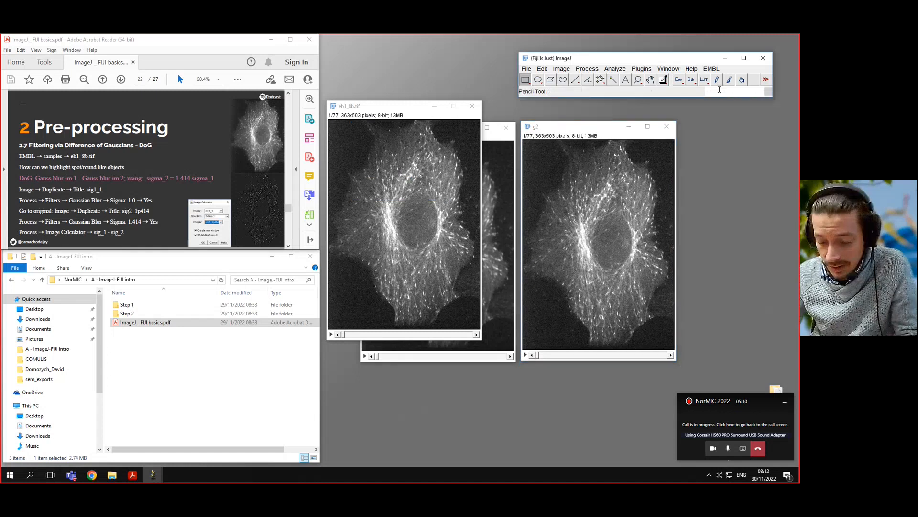
pyautogui.write('gau')
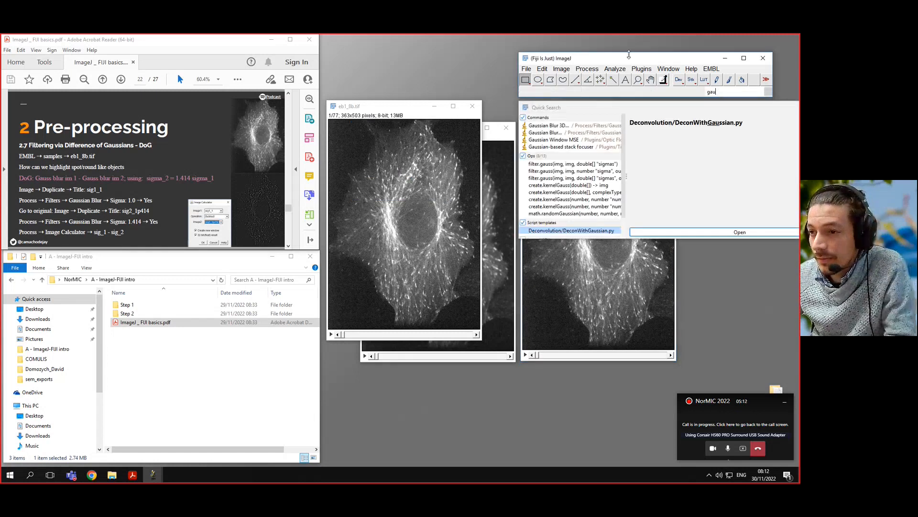
pyautogui.click(585, 134)
pyautogui.click(742, 221)
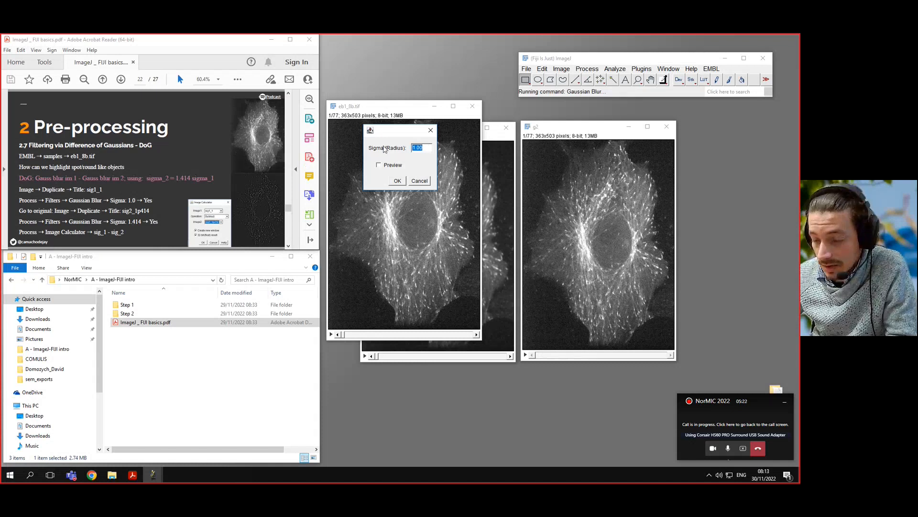
pyautogui.write('1.')
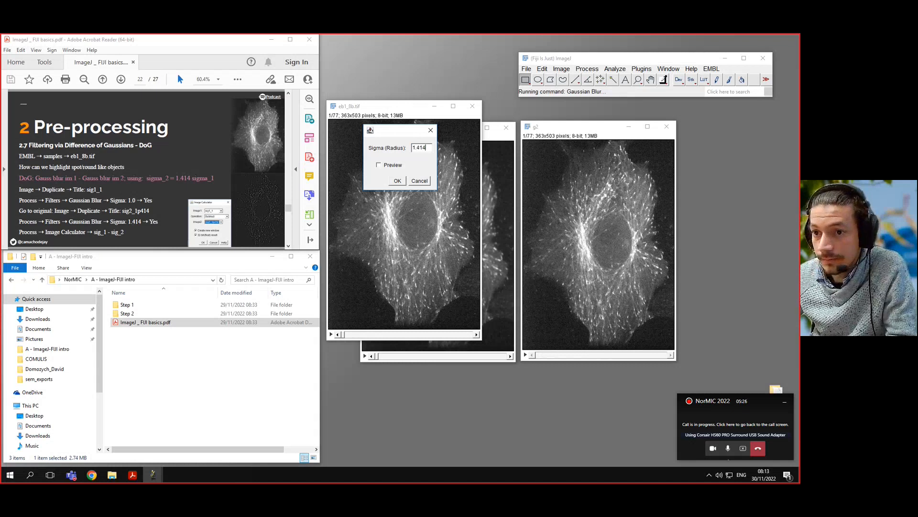
pyautogui.click(398, 181)
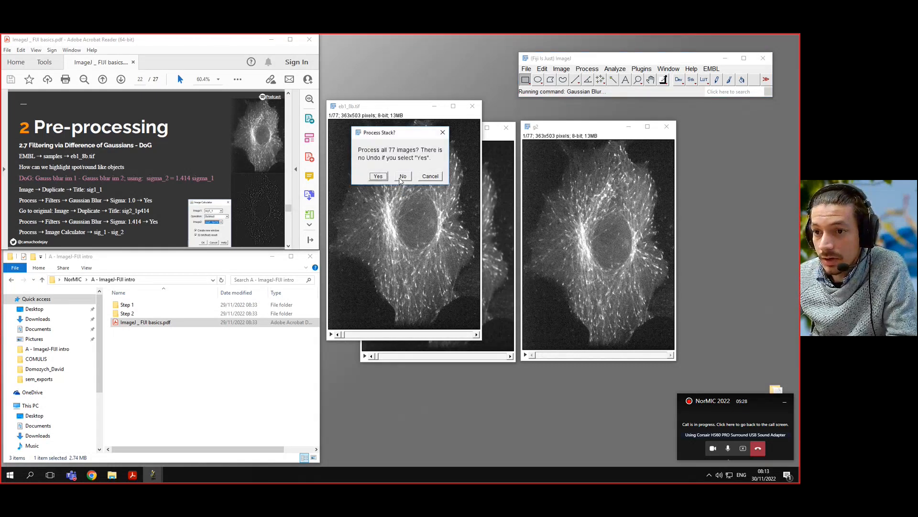
pyautogui.click(378, 176)
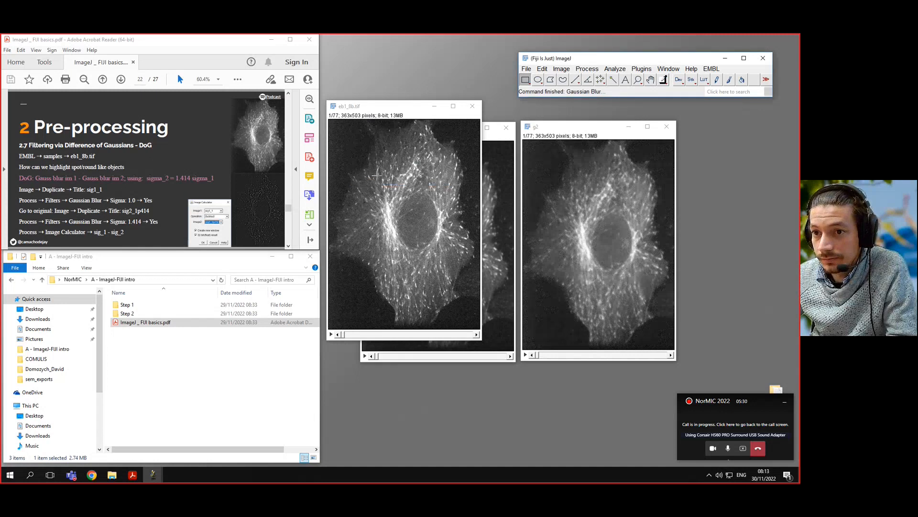
# Step: Bring the g1 stack to the front and place it next to the g2 stack for comparison
pyautogui.click(573, 131)
pyautogui.click(510, 176)
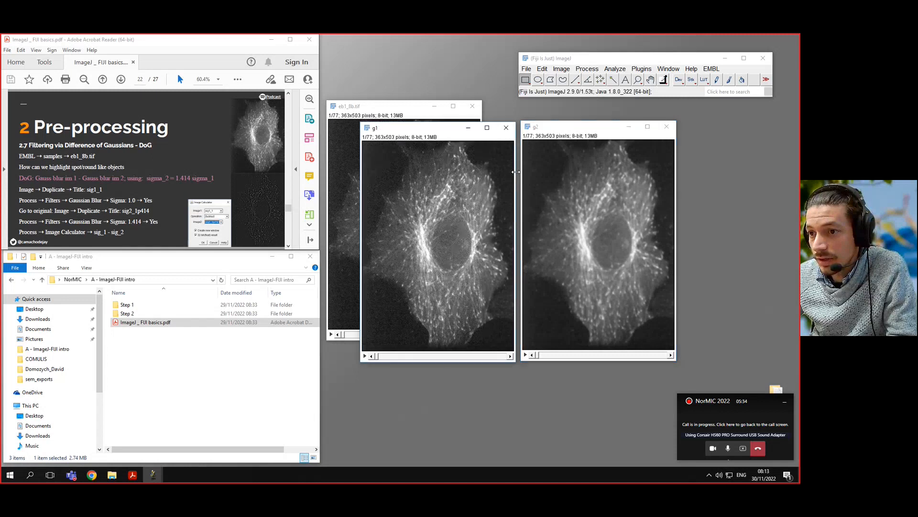
pyautogui.moveTo(445, 133); pyautogui.dragTo(441, 133)
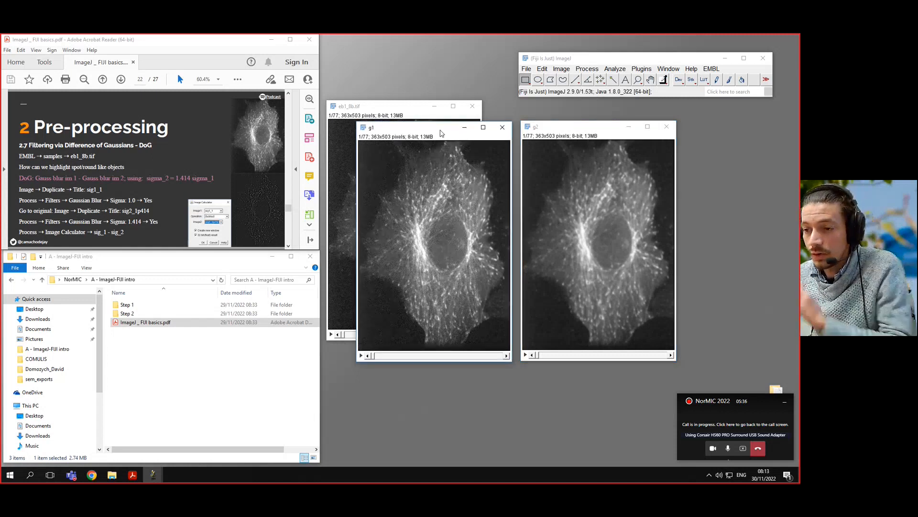
# Step: Find the Image Calculator command and set it to subtract g2 from g1
pyautogui.click(718, 93)
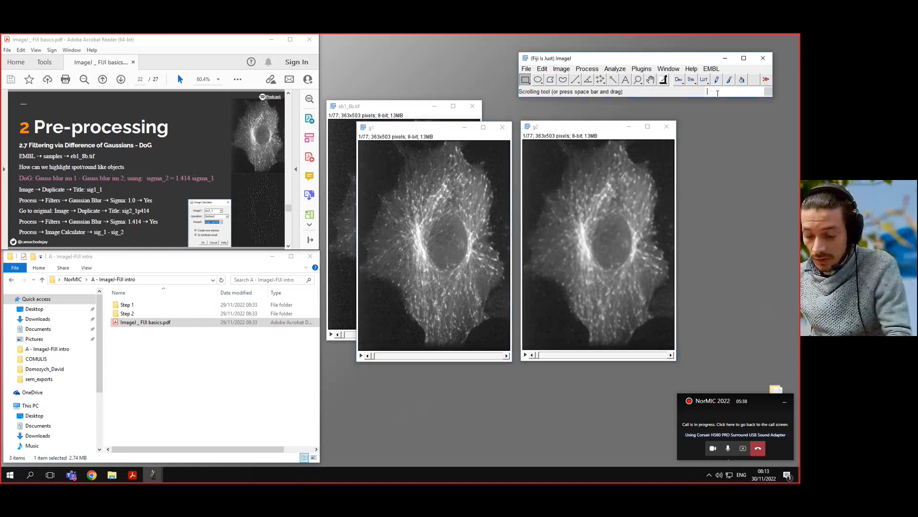
pyautogui.write('calcu')
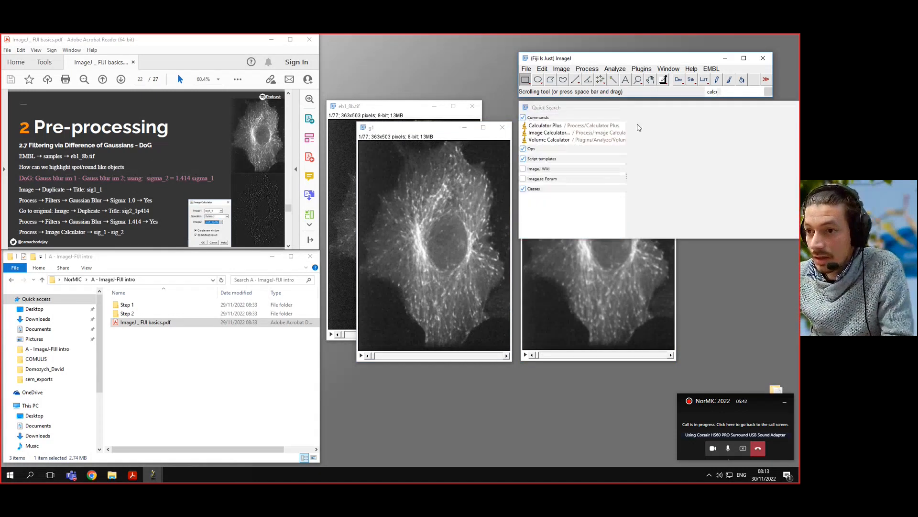
pyautogui.click(567, 135)
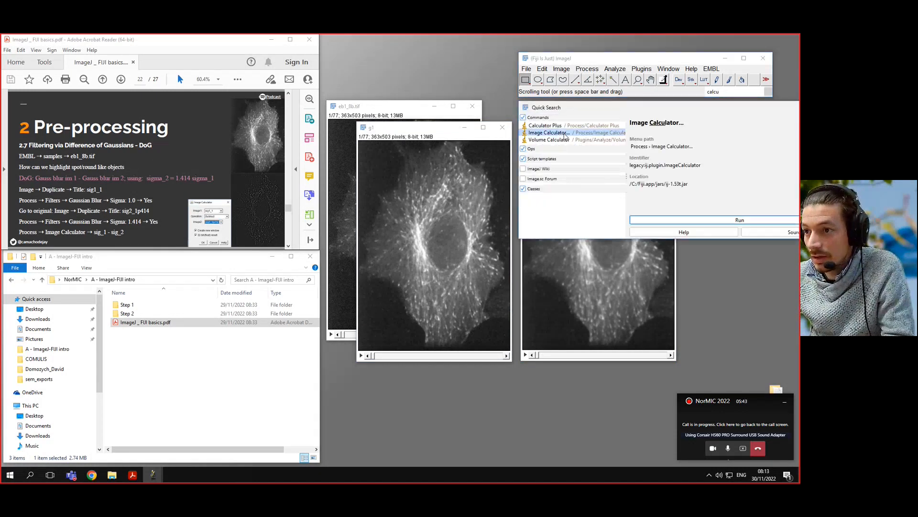
pyautogui.click(714, 220)
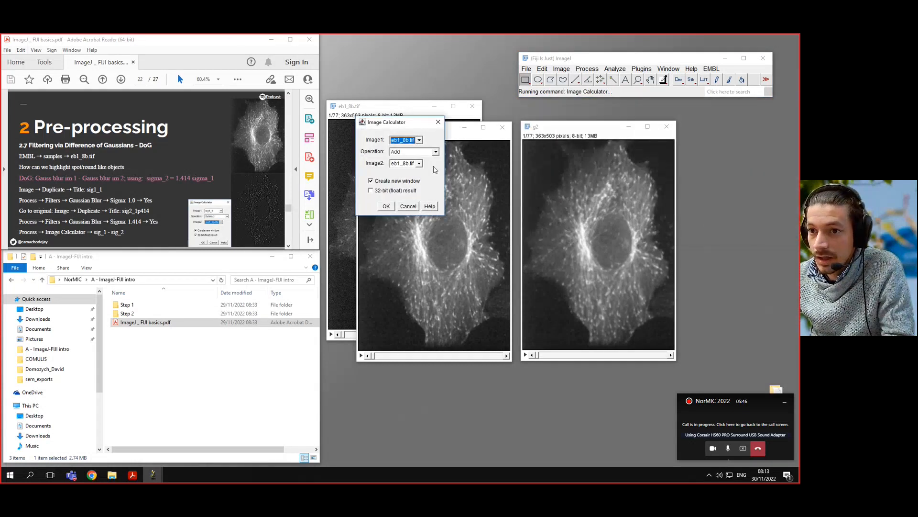
pyautogui.click(413, 140)
pyautogui.click(401, 155)
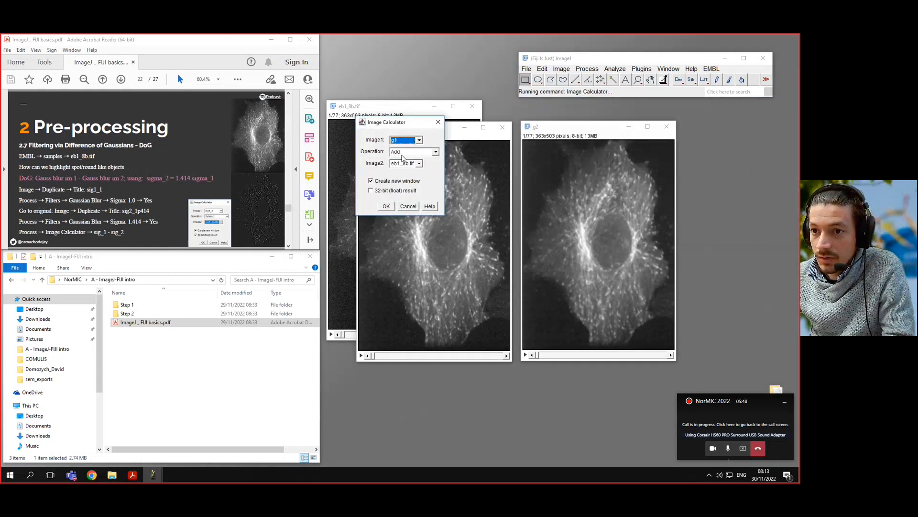
pyautogui.click(415, 152)
pyautogui.click(409, 165)
pyautogui.click(409, 165)
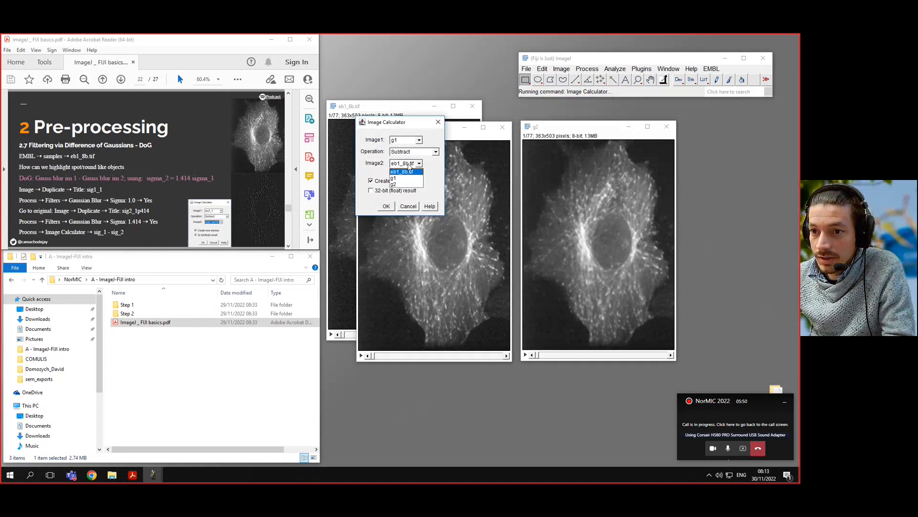
pyautogui.click(400, 185)
# Step: Enable the 32-bit float result and run the subtraction on all slices into a new window
pyautogui.moveTo(407, 123); pyautogui.dragTo(316, 128)
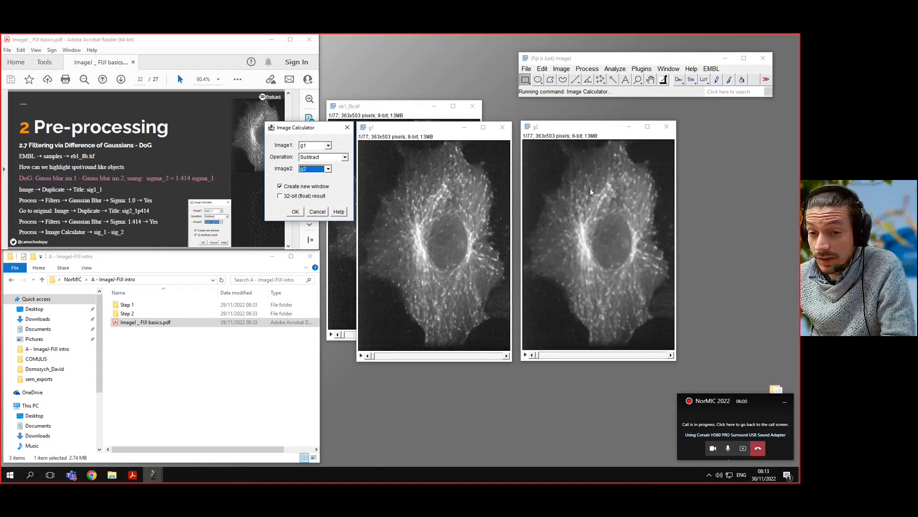
pyautogui.click(280, 197)
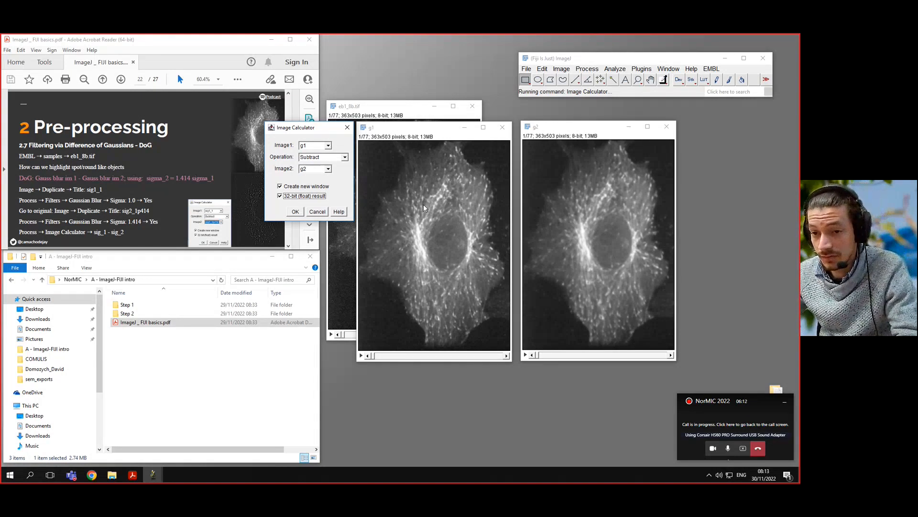
pyautogui.click(295, 211)
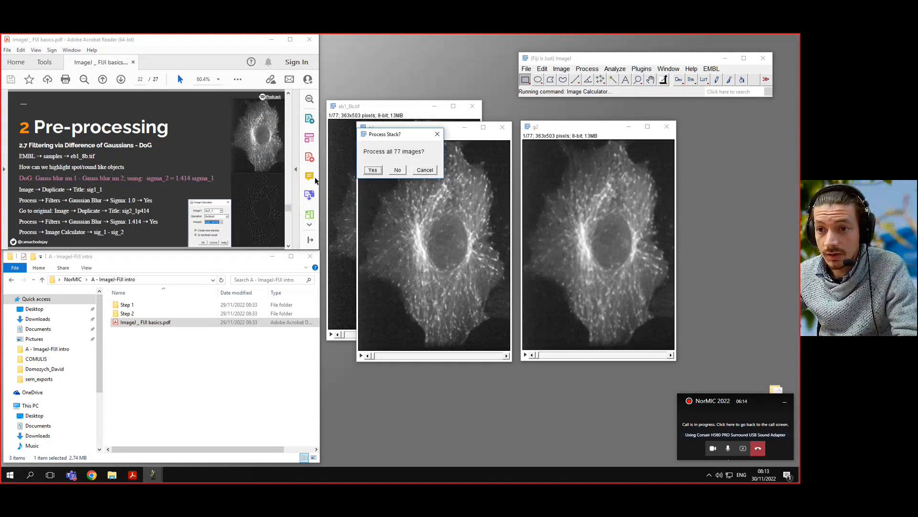
pyautogui.click(373, 170)
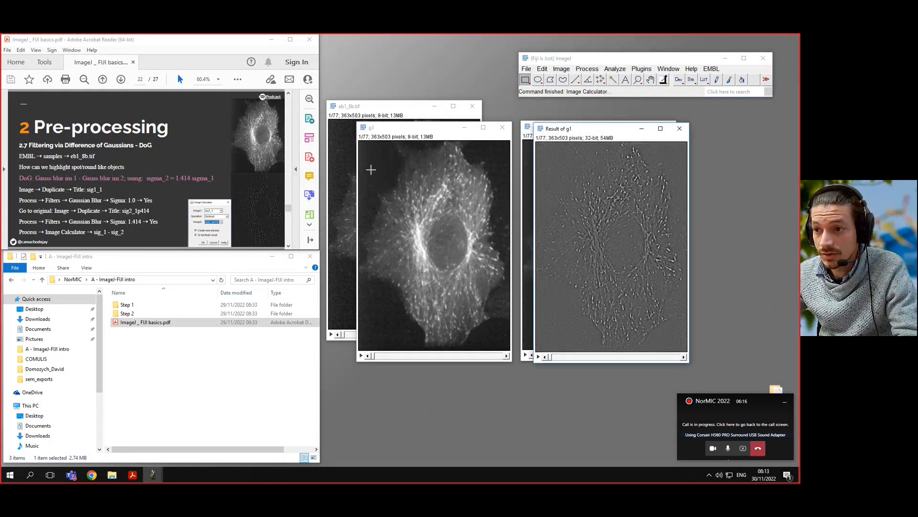
# Step: Raise the display minimum of the subtraction result to about -1.93 with Brightness/Contrast to darken the background
pyautogui.moveTo(594, 131); pyautogui.dragTo(497, 165)
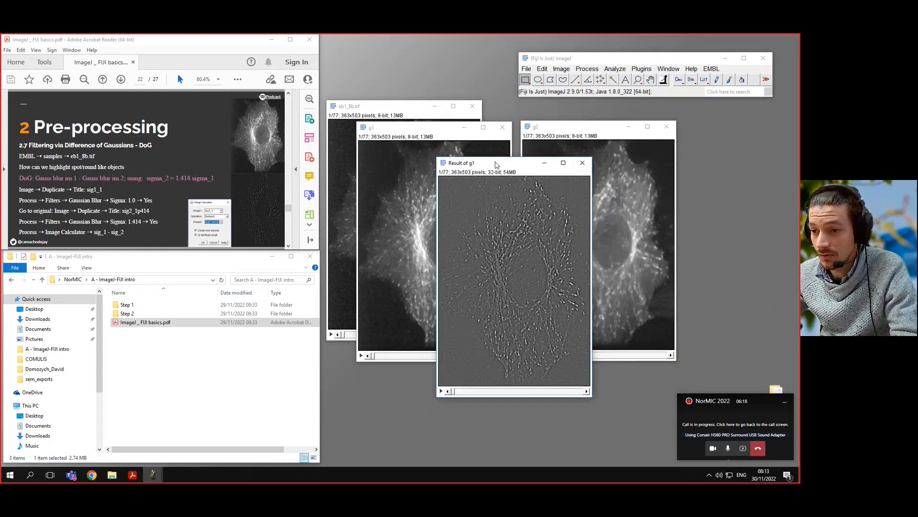
pyautogui.click(563, 69)
pyautogui.moveTo(559, 78)
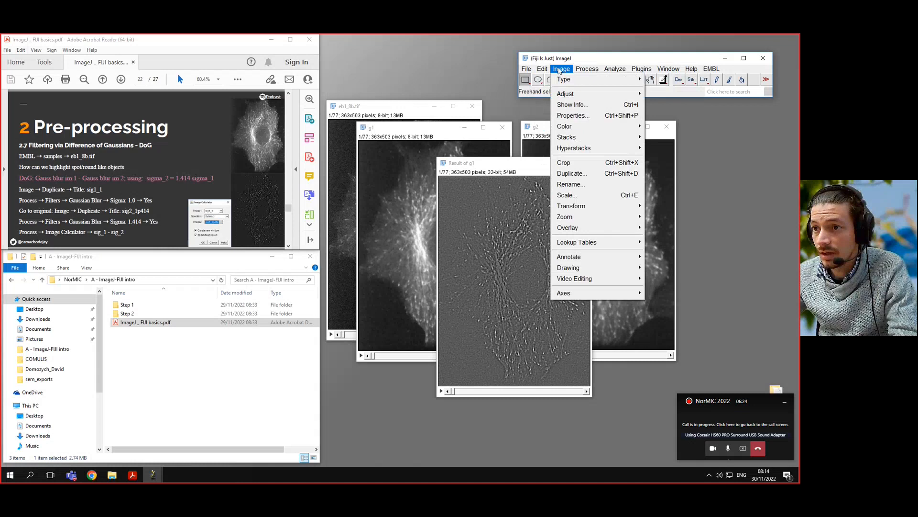
pyautogui.moveTo(567, 94)
pyautogui.click(684, 92)
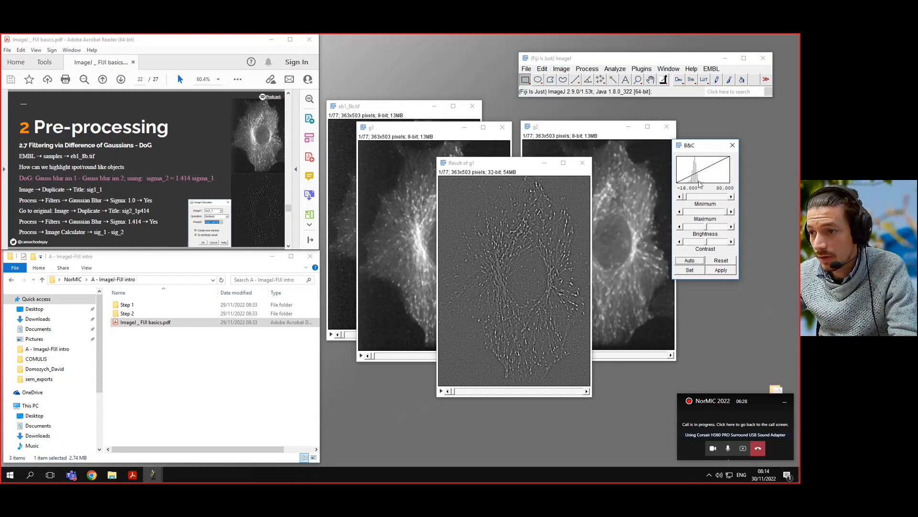
pyautogui.moveTo(685, 200); pyautogui.dragTo(697, 201)
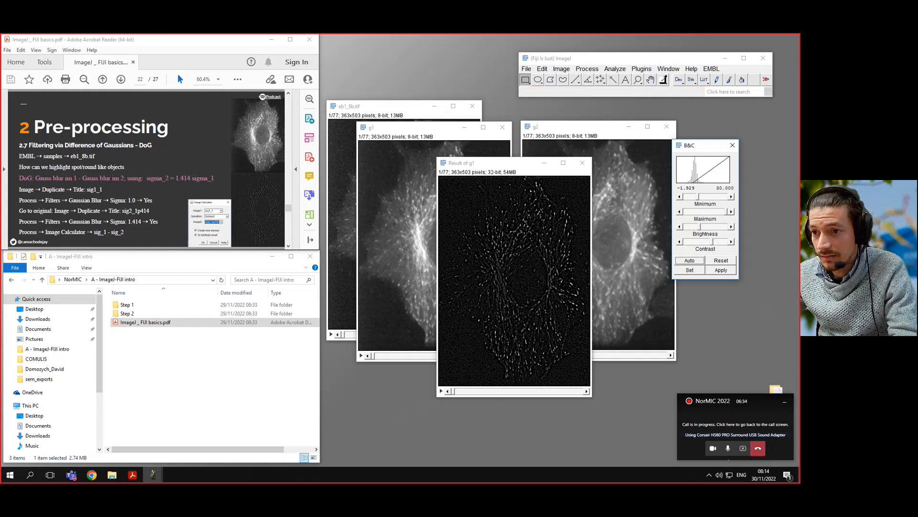
# Step: Place the subtraction result and the original eb1_8b.tif side by side and play both stacks to compare them
pyautogui.moveTo(516, 163); pyautogui.dragTo(507, 122)
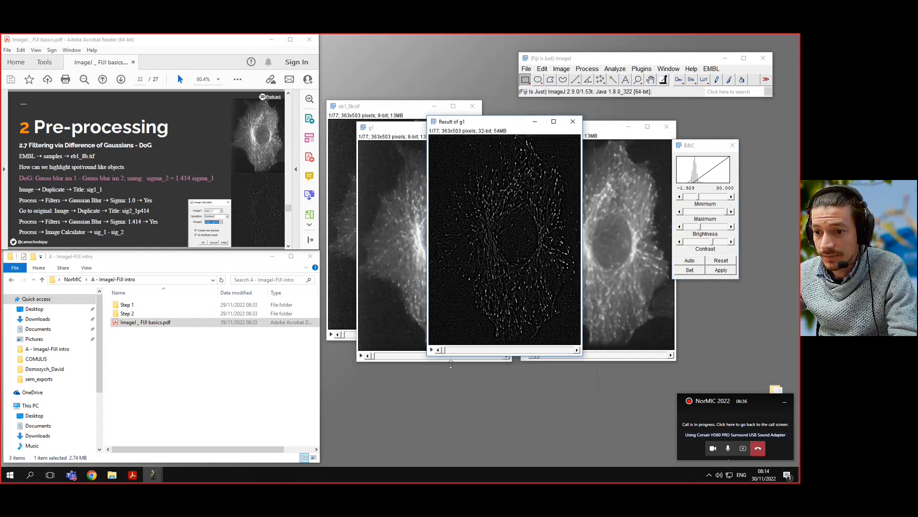
pyautogui.click(431, 349)
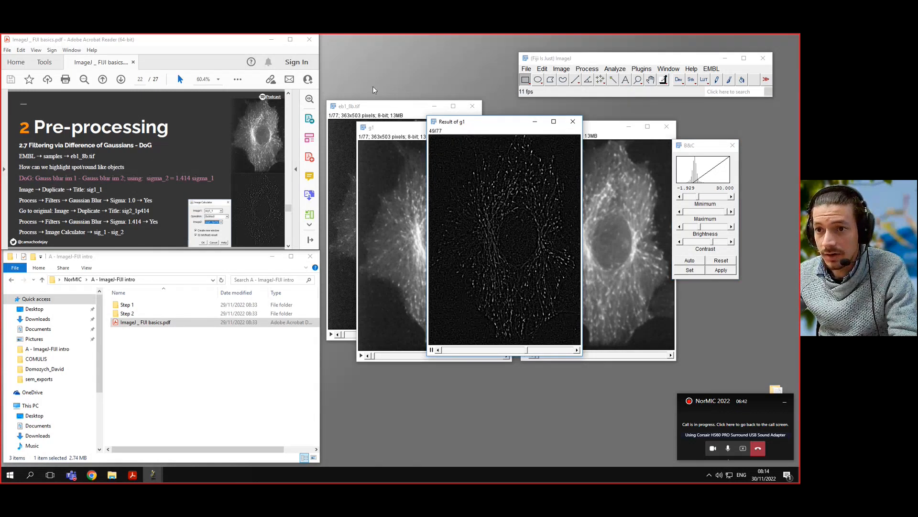
pyautogui.click(395, 107)
pyautogui.moveTo(395, 107); pyautogui.dragTo(337, 123)
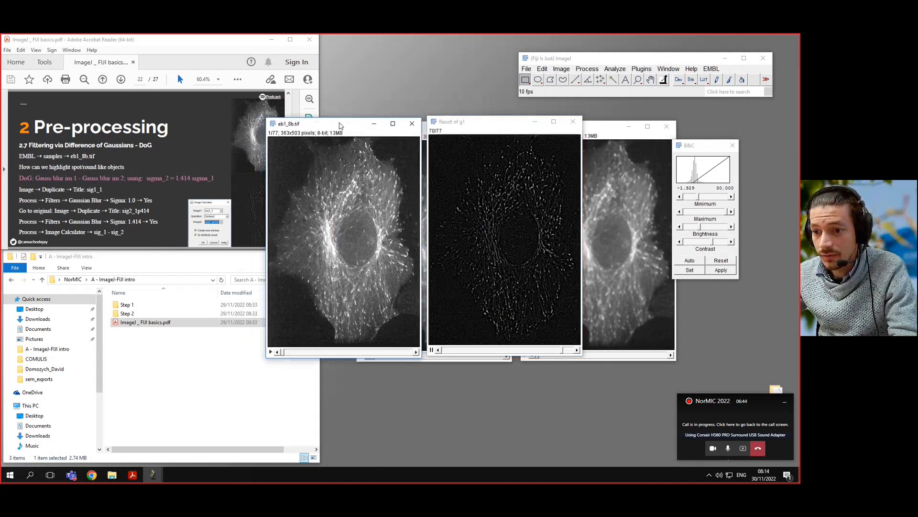
pyautogui.click(274, 350)
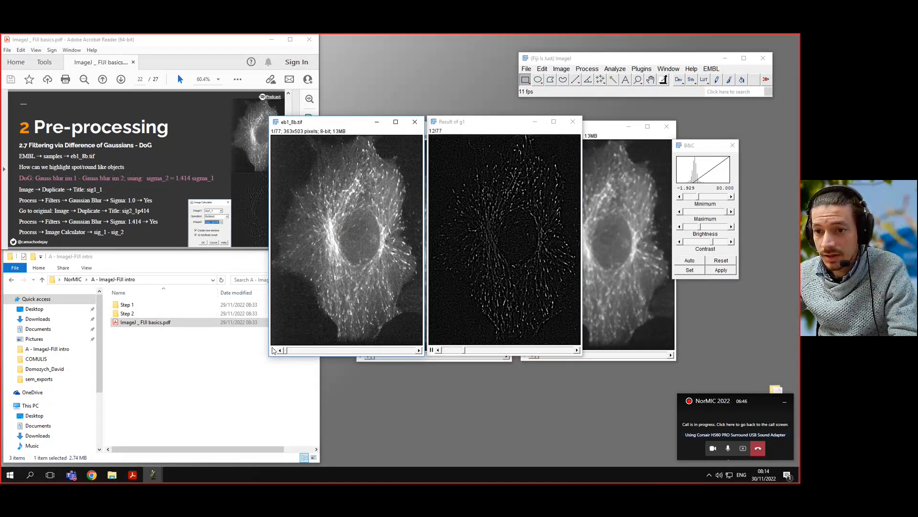